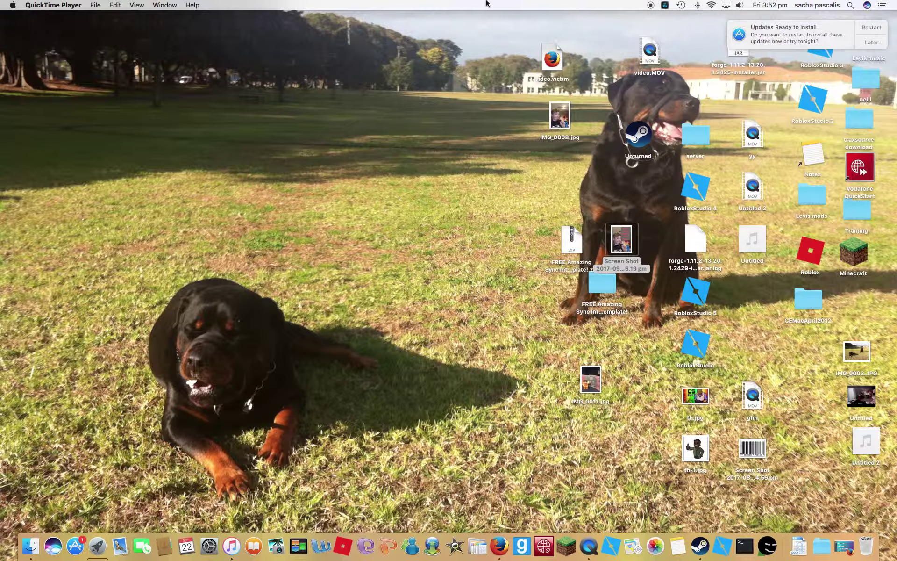
Restore the minimized Canva browser window from the Dock
key("F3")
left_click(563, 202)
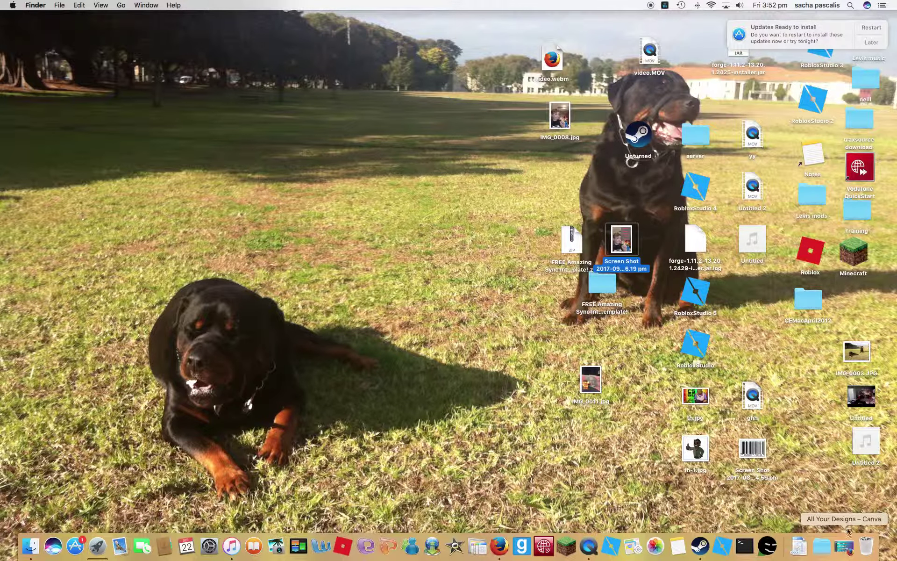
left_click(844, 544)
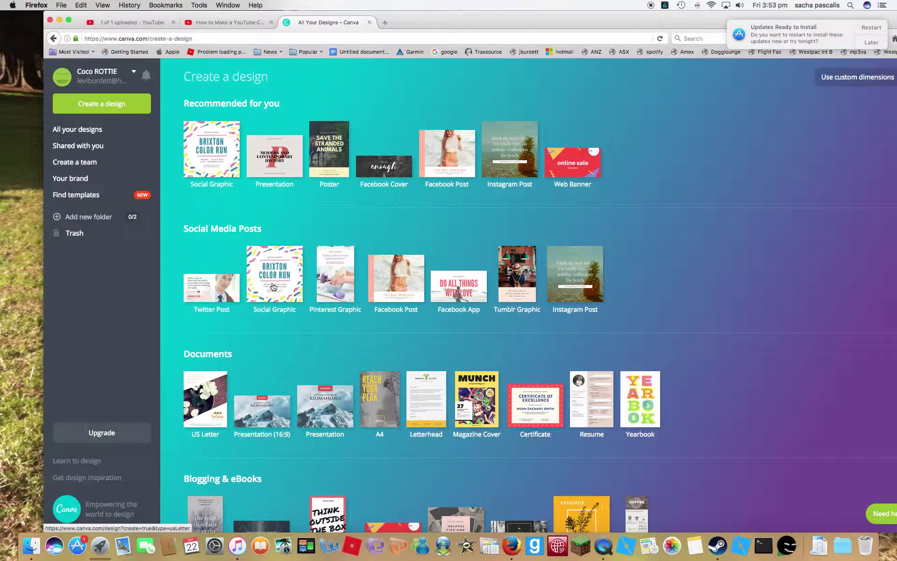
Browse the Create a design template types with the browser window made full screen
scroll(364, 421, "down", 10)
scroll(364, 421, "down", 5)
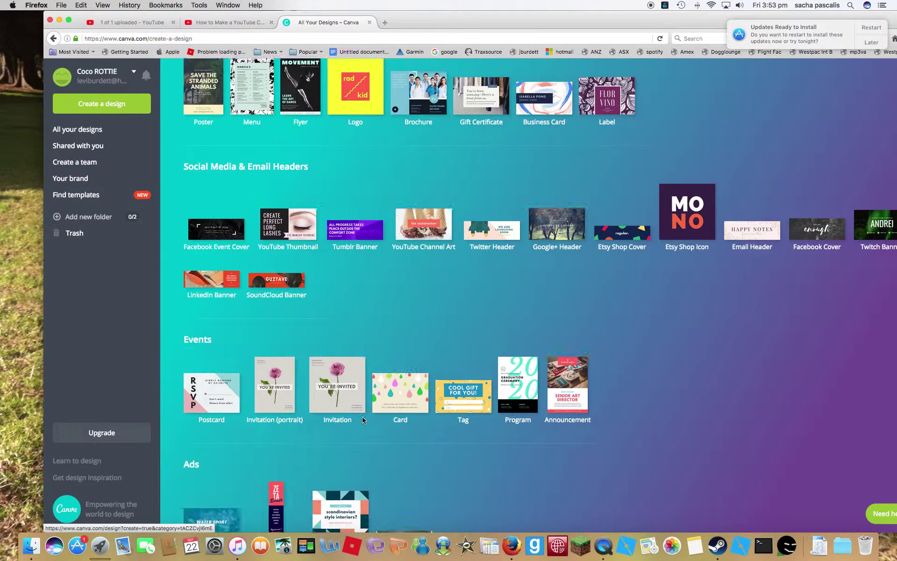
left_click(68, 19)
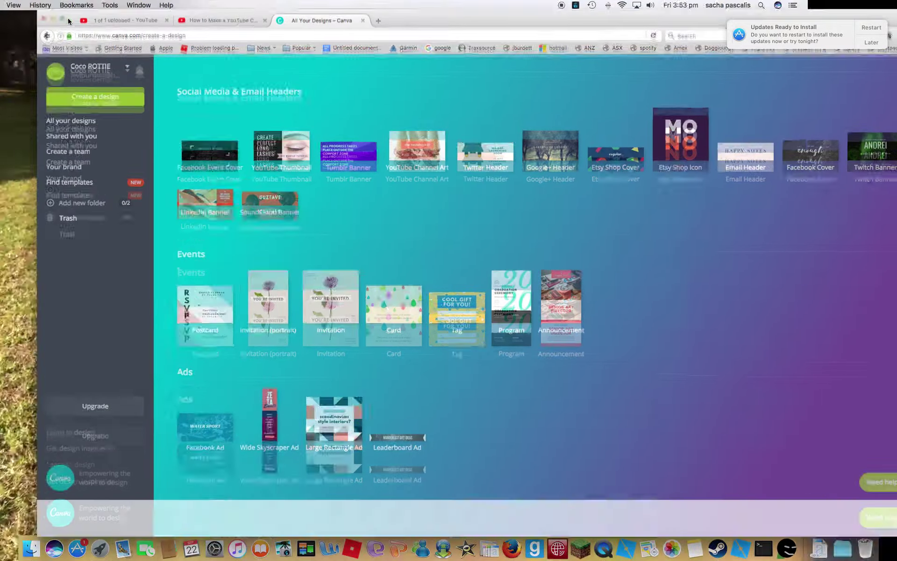
scroll(166, 271, "up", 15)
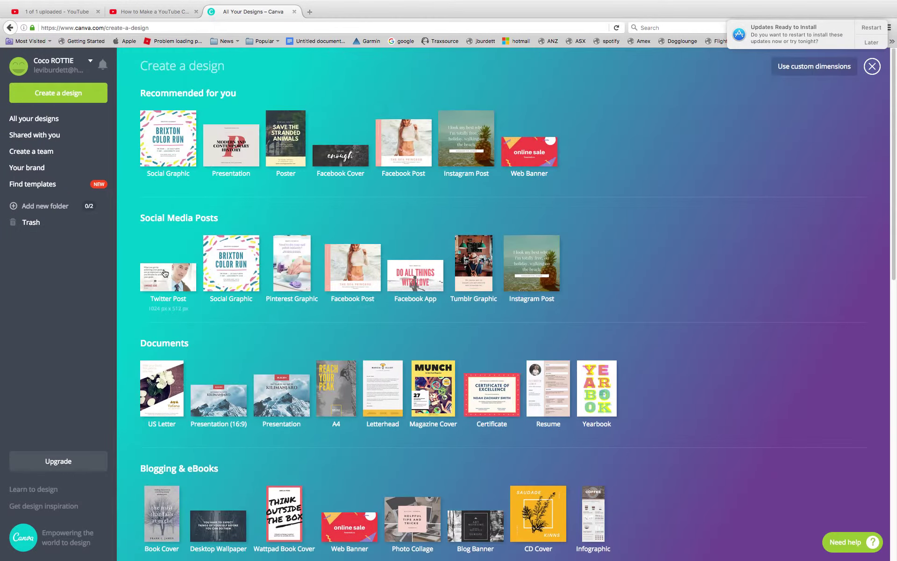
Create a new blank design with custom dimensions of 1920 × 1080 px
left_click(833, 66)
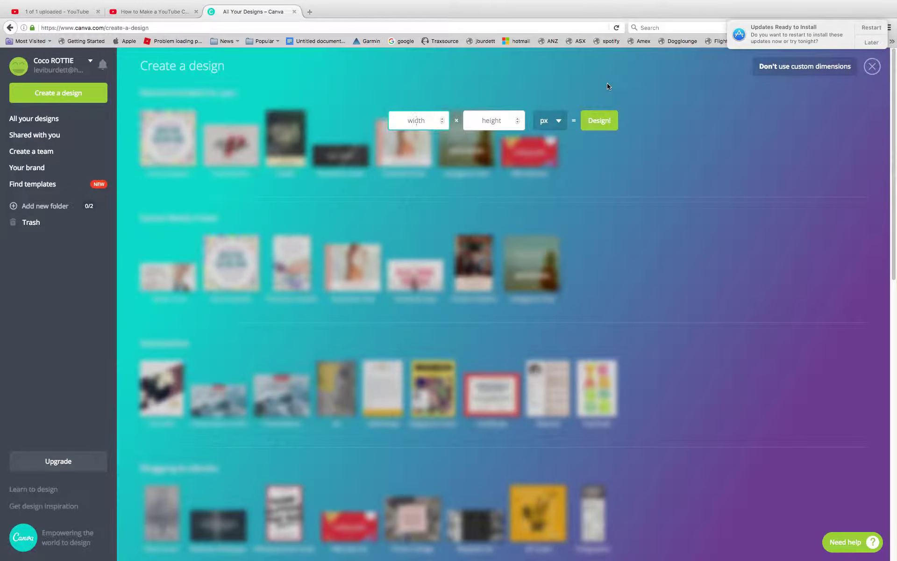
type("1920")
left_click(501, 124)
type("1")
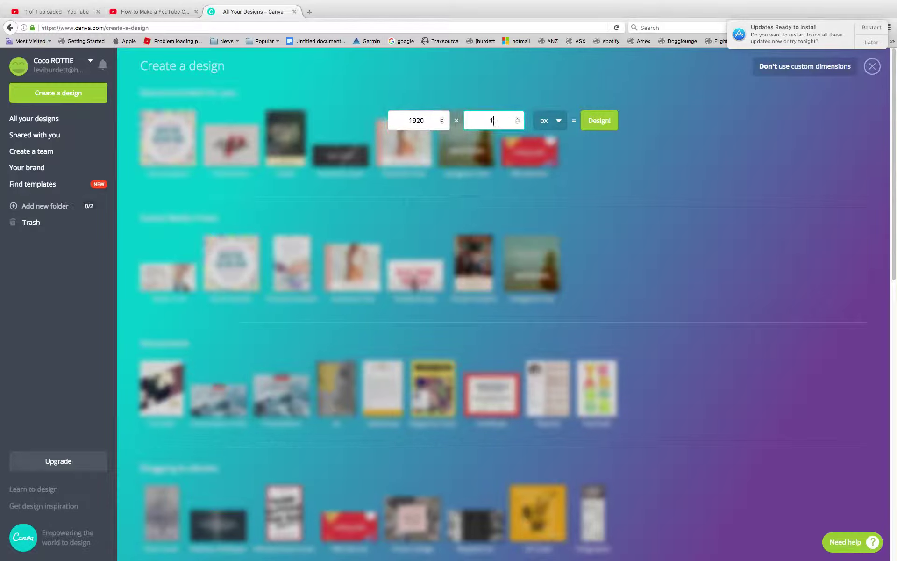
left_click(610, 120)
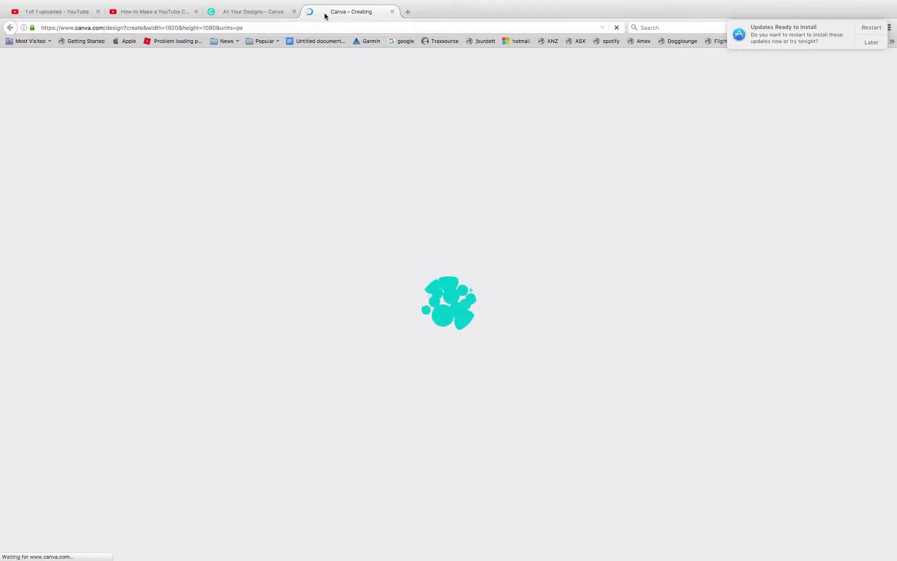
Exit full screen and shift the browser window right to uncover the desktop
mouse_move(170, 4)
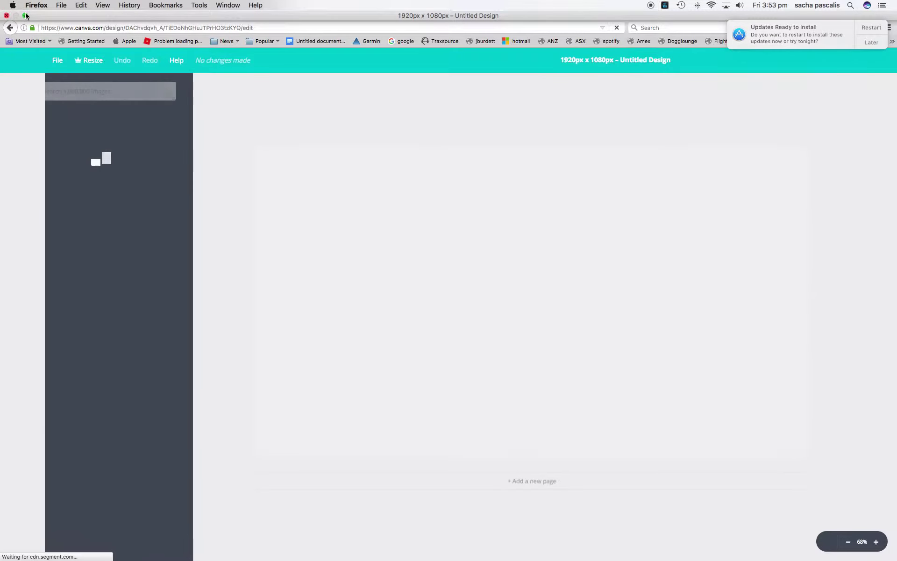
left_click(26, 15)
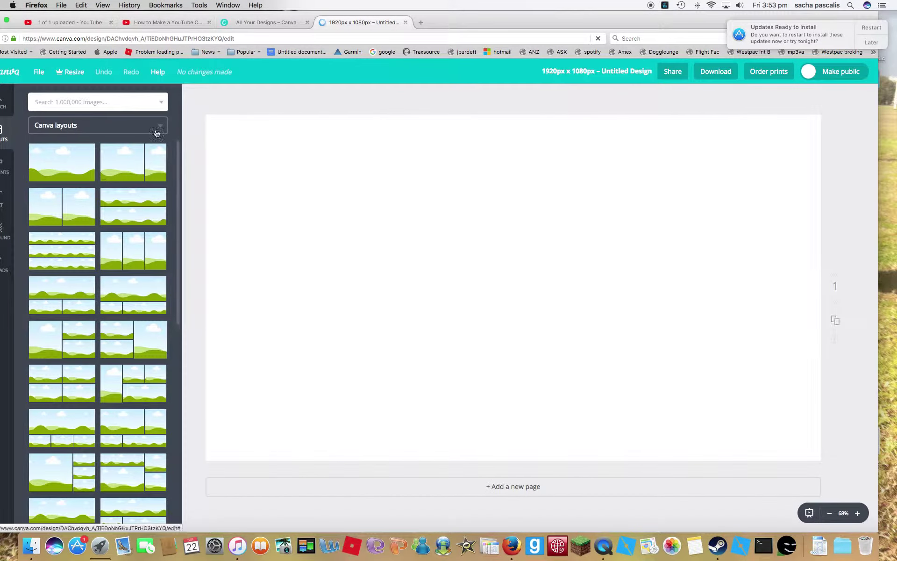
left_click_drag(484, 13, 613, 14)
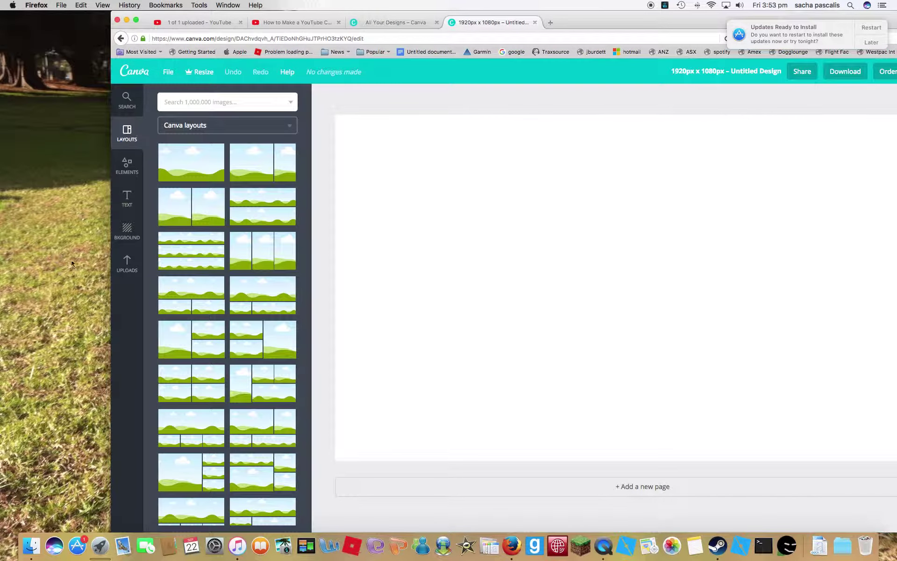
Upload IMG_0011.jpg and place the Roblox-figure photo on the canvas
left_click(126, 264)
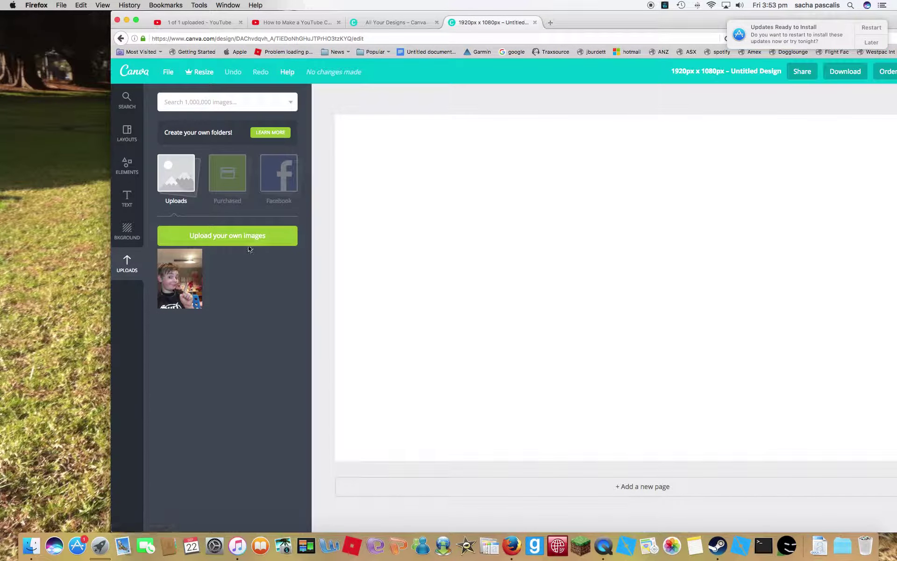
left_click(247, 240)
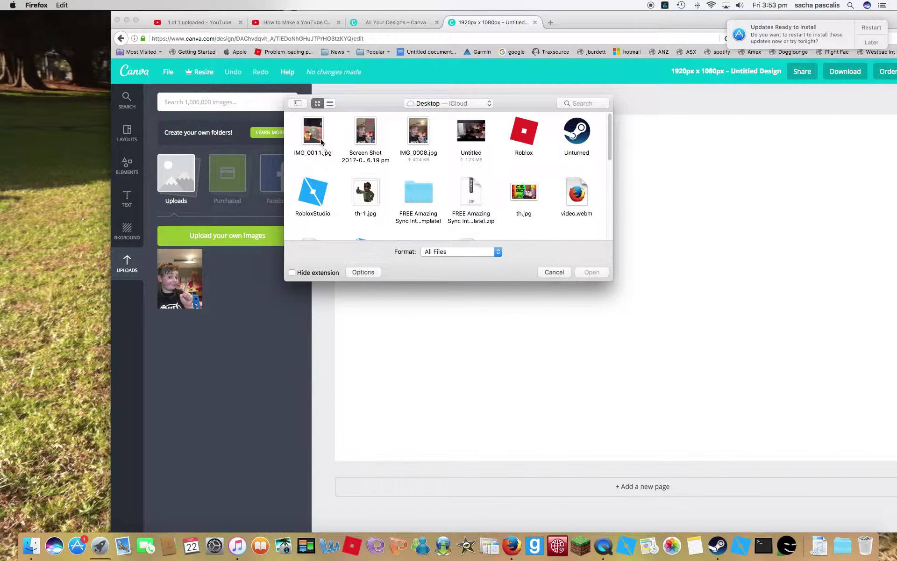
left_click(322, 143)
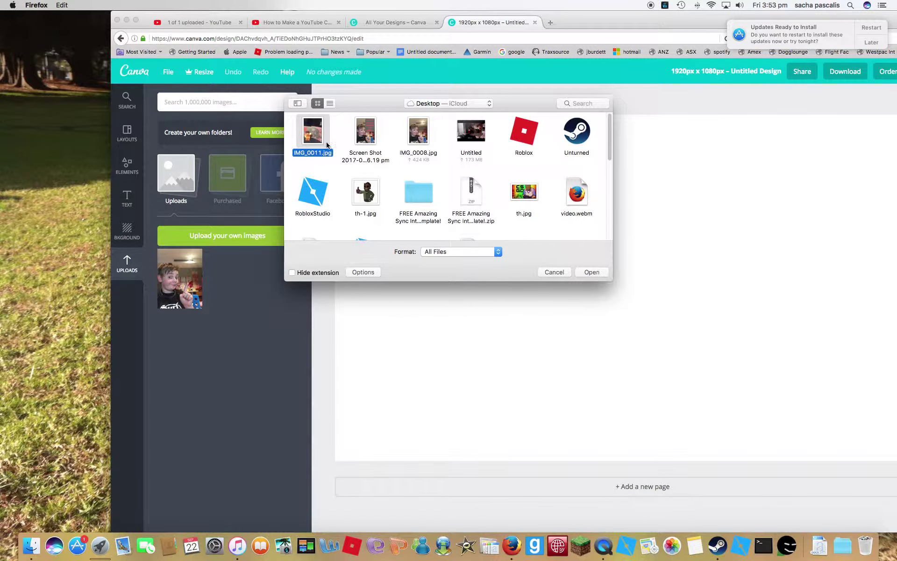
left_click(596, 275)
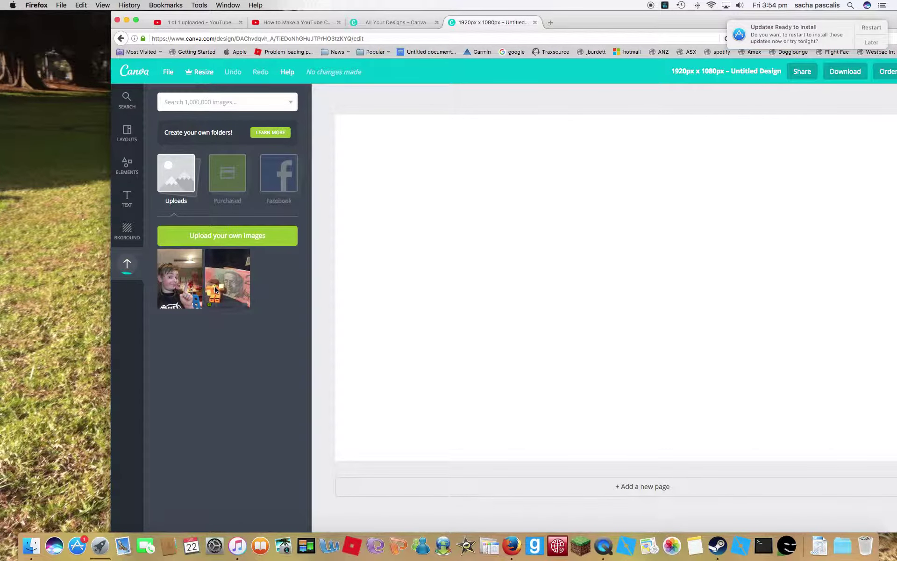
left_click(215, 290)
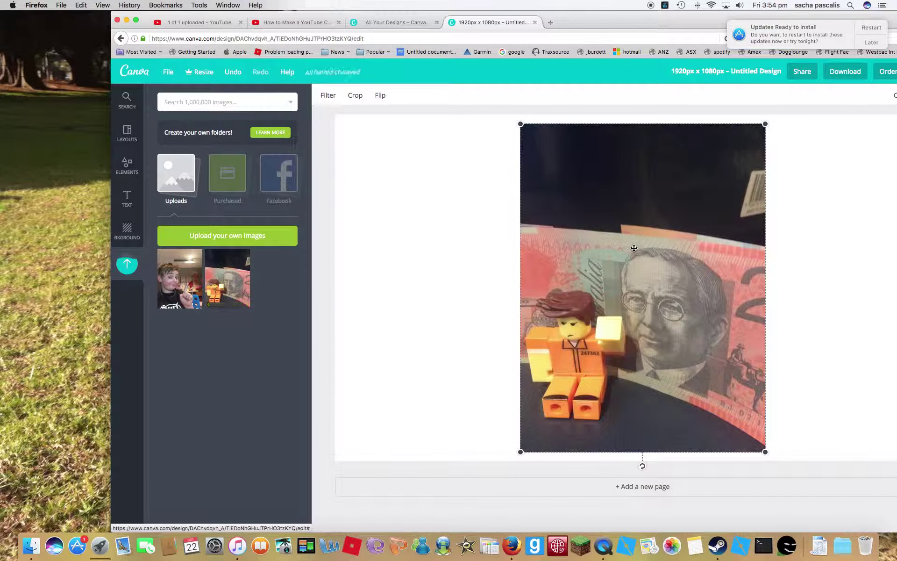
left_click(127, 165)
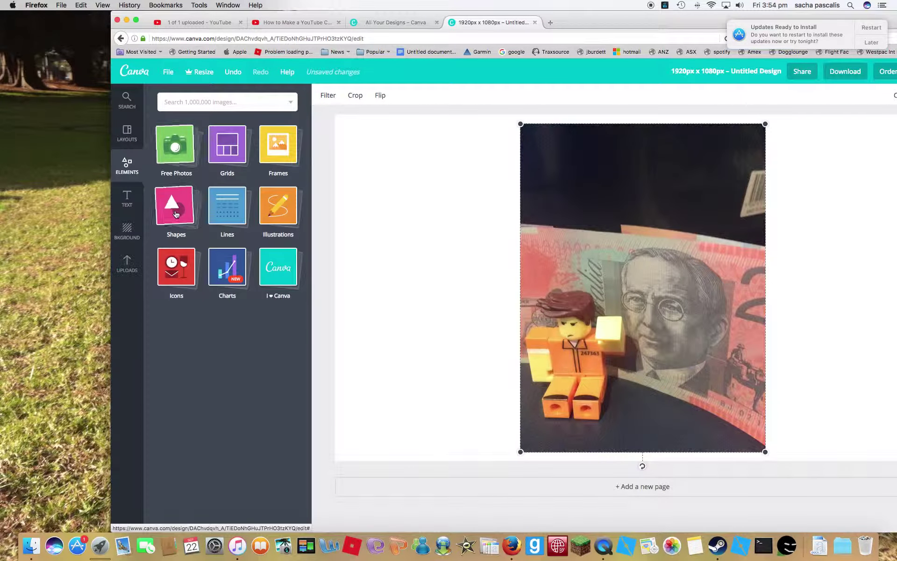
Add a black square shape and resize it into a rectangle over the photo's upper part
left_click(176, 204)
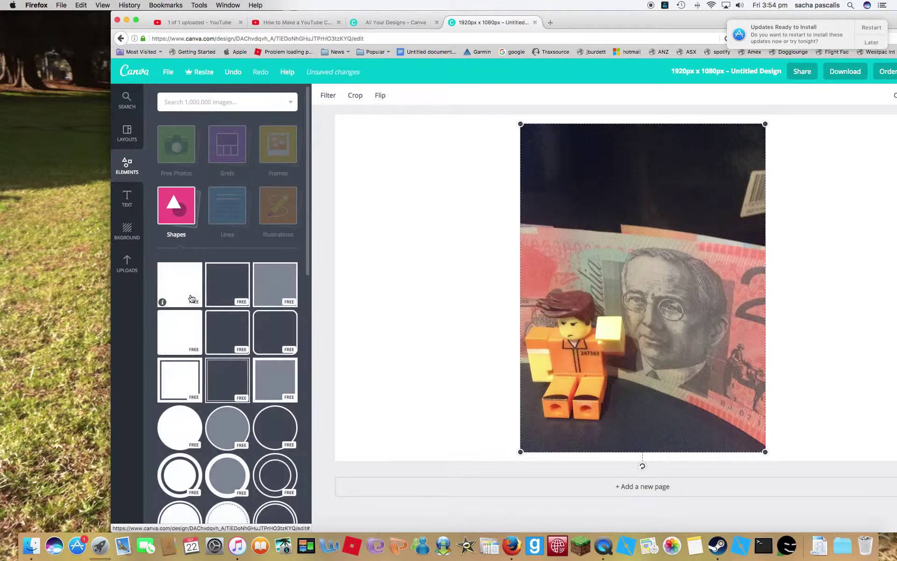
left_click(190, 295)
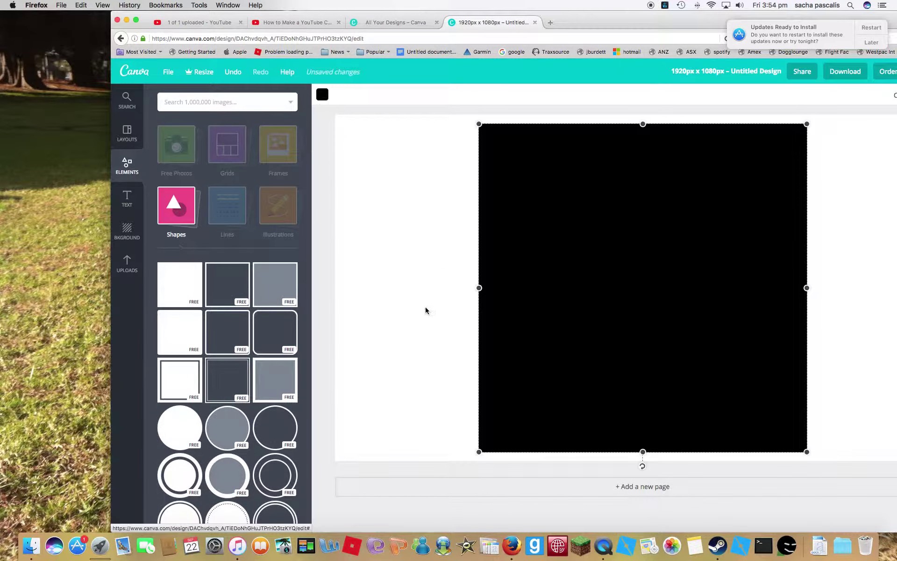
left_click_drag(480, 287, 691, 287)
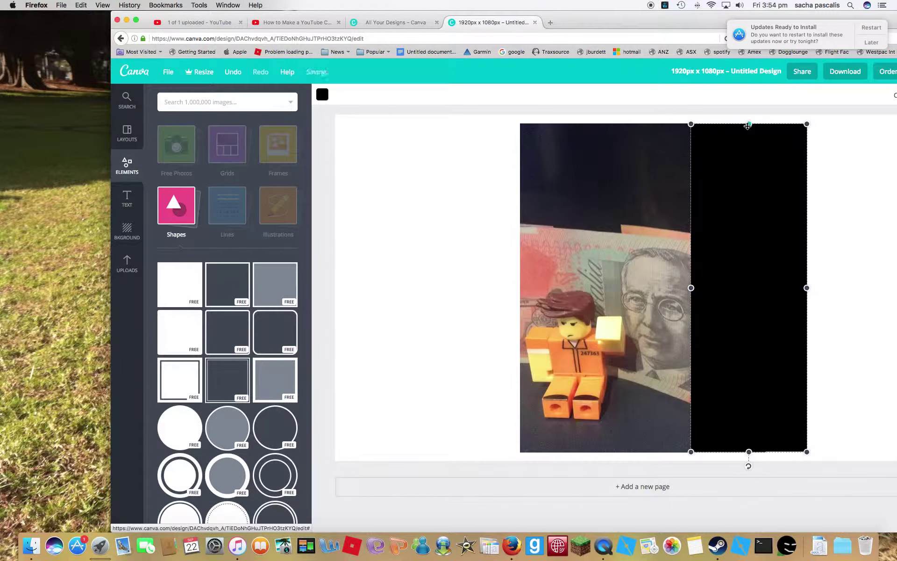
left_click_drag(749, 125, 749, 199)
left_click_drag(751, 245, 751, 282)
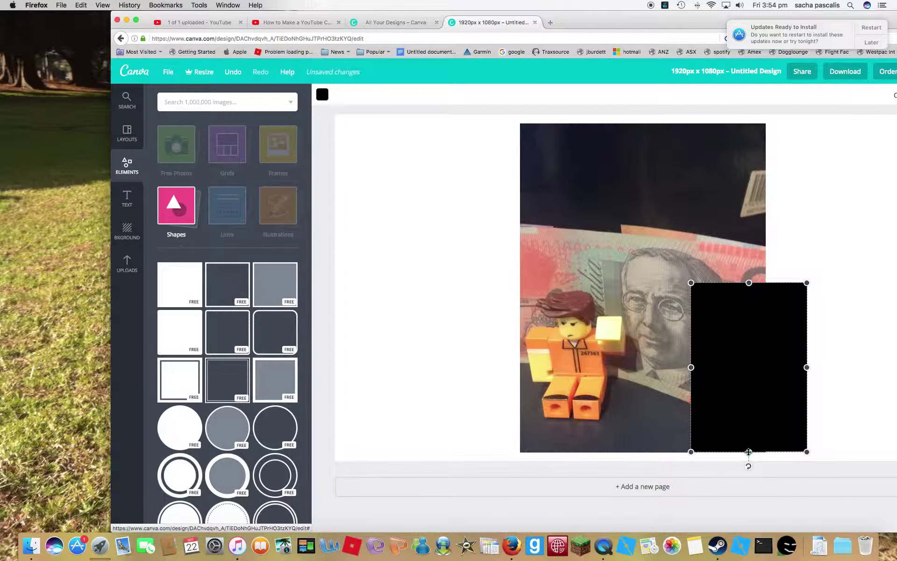
left_click_drag(749, 451, 759, 412)
left_click_drag(761, 359, 699, 252)
left_click_drag(631, 242, 598, 241)
left_click_drag(672, 176, 672, 140)
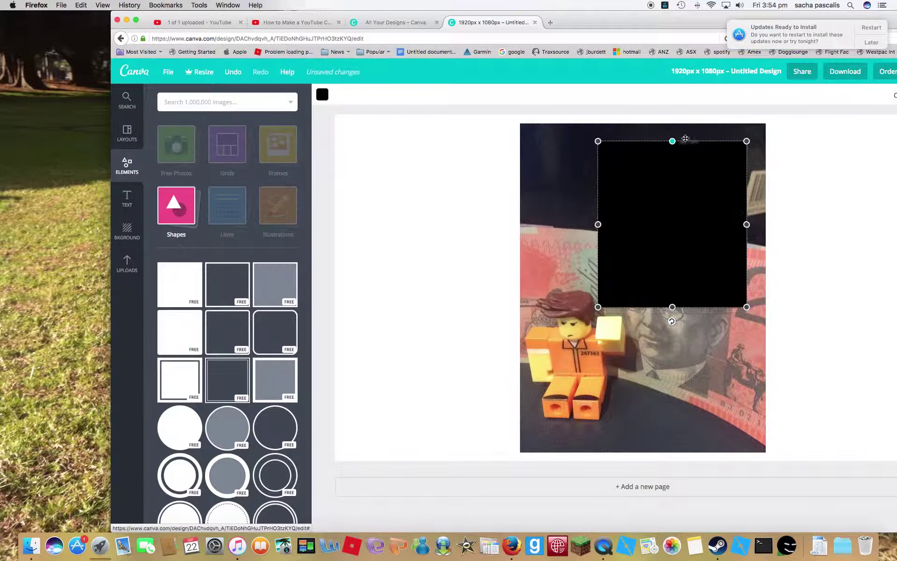
left_click_drag(747, 224, 753, 224)
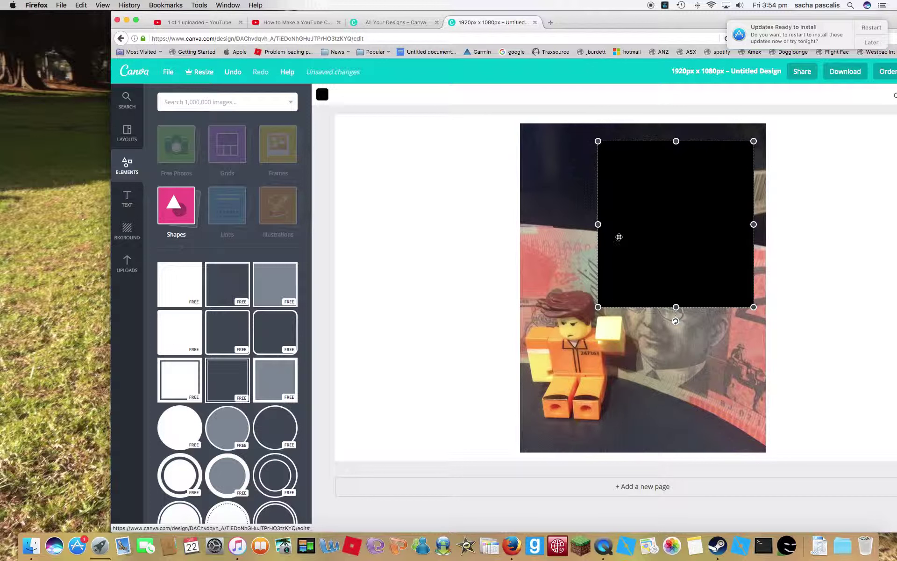
Recolour the rectangle dark grey from the default palette
left_click(322, 95)
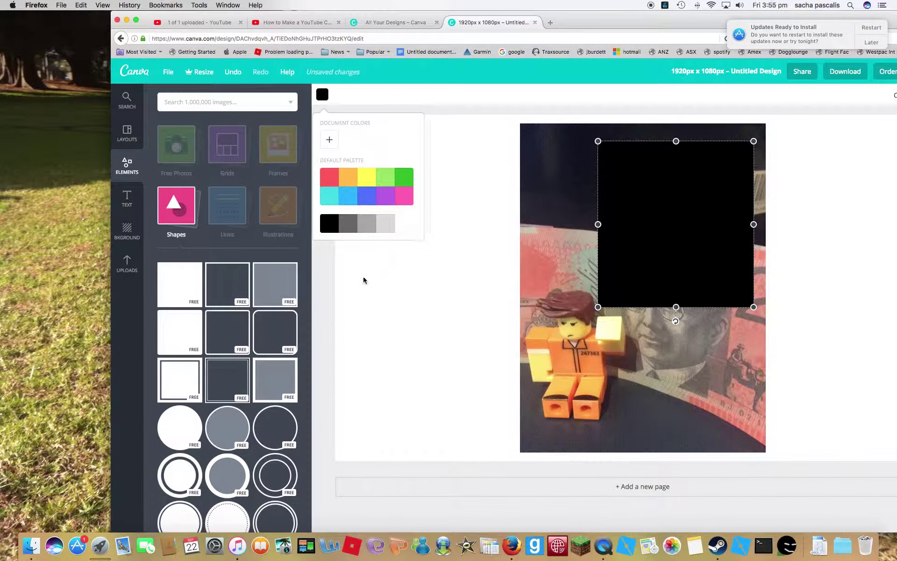
left_click(346, 227)
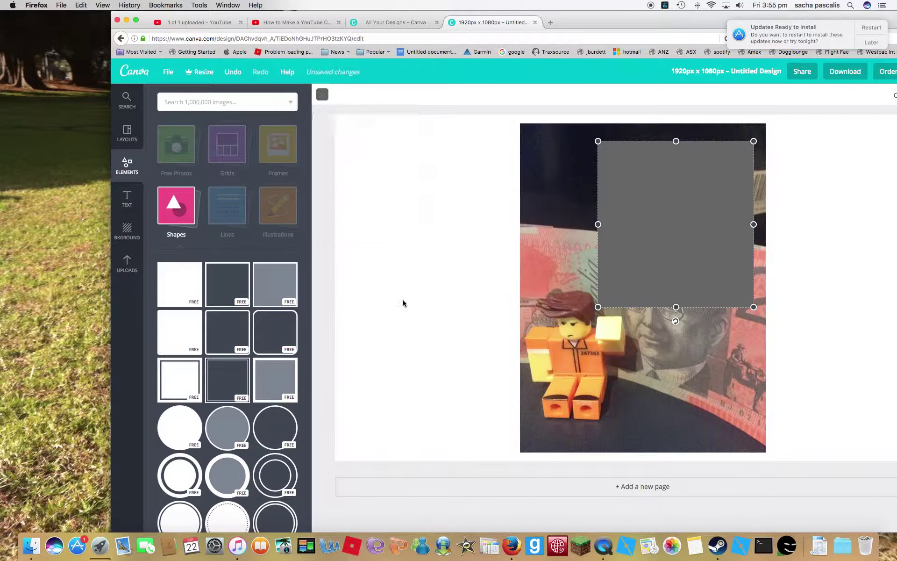
left_click(126, 197)
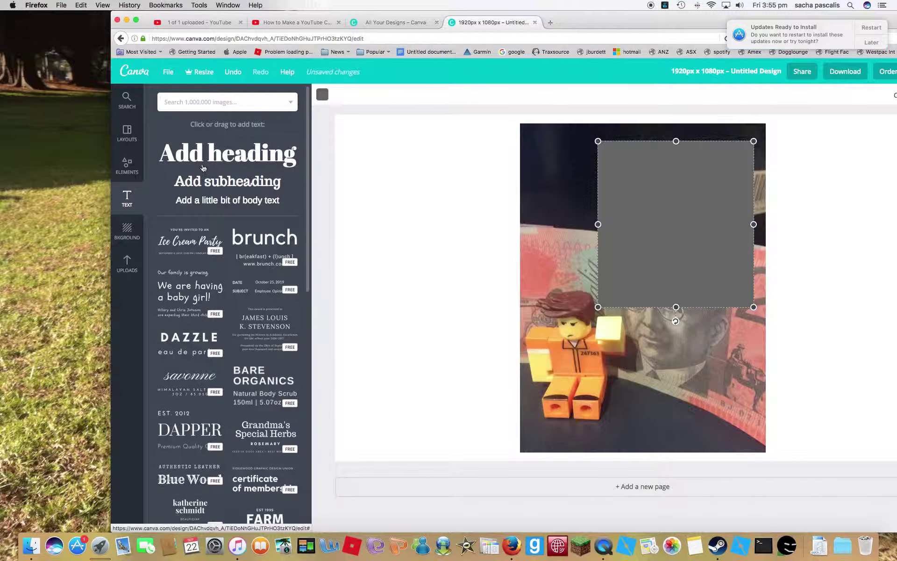
Add a heading, move it into the grey rectangle and narrow its box to fit
left_click(205, 160)
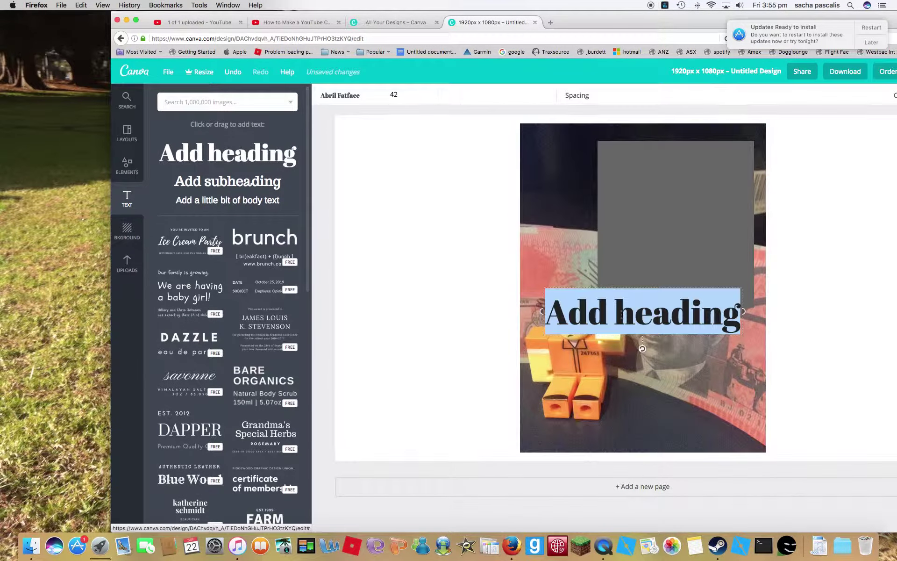
mouse_move(669, 311)
left_mouse_down()
mouse_move(669, 265)
mouse_move(666, 302)
left_mouse_up()
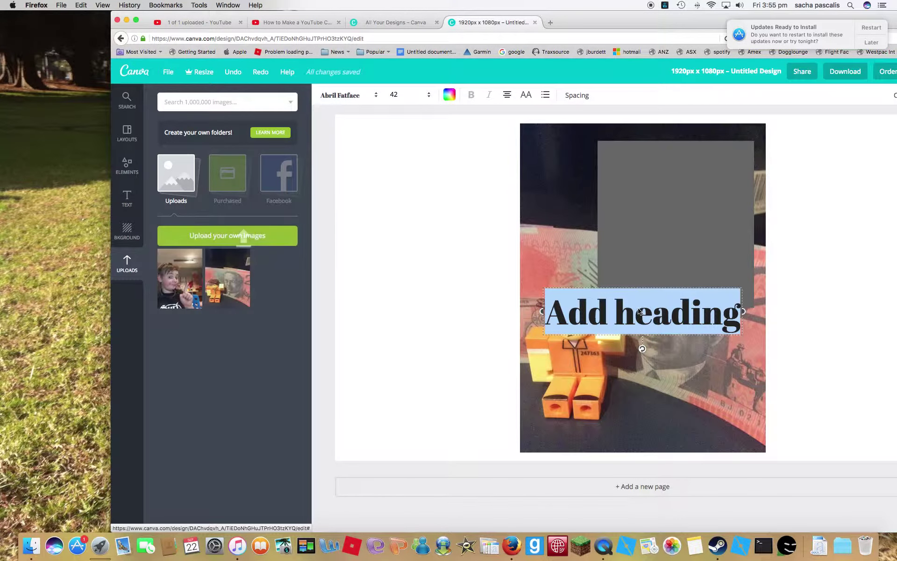
left_click(644, 334)
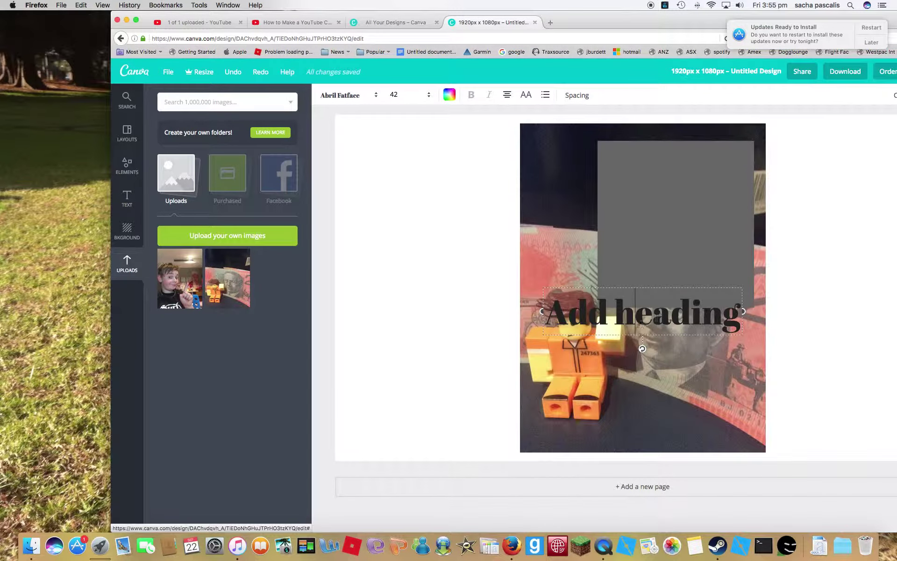
left_click(642, 346)
left_click_drag(640, 314, 730, 188)
left_click_drag(585, 189, 620, 192)
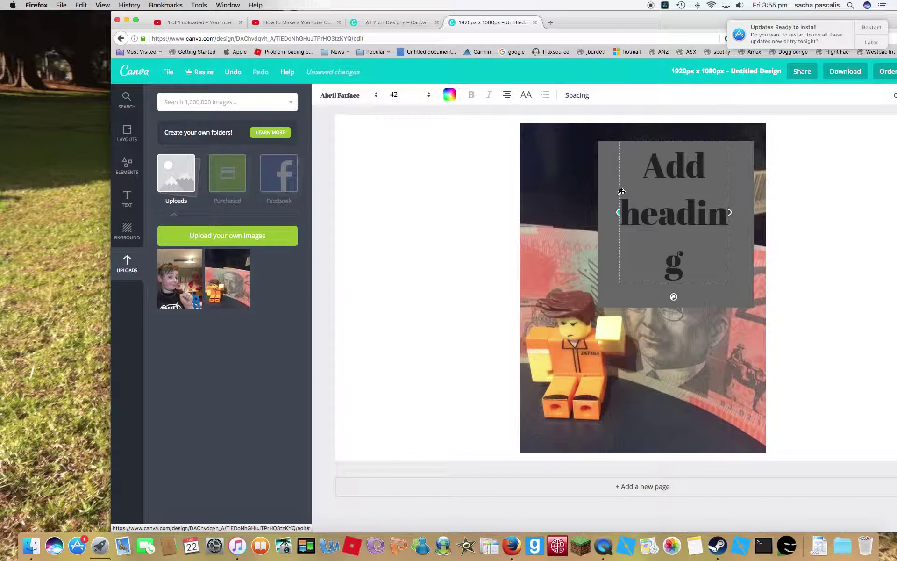
Set the heading to size 32 and replace its text with 'How to create a thumbnail'
left_click(393, 98)
left_click(405, 234)
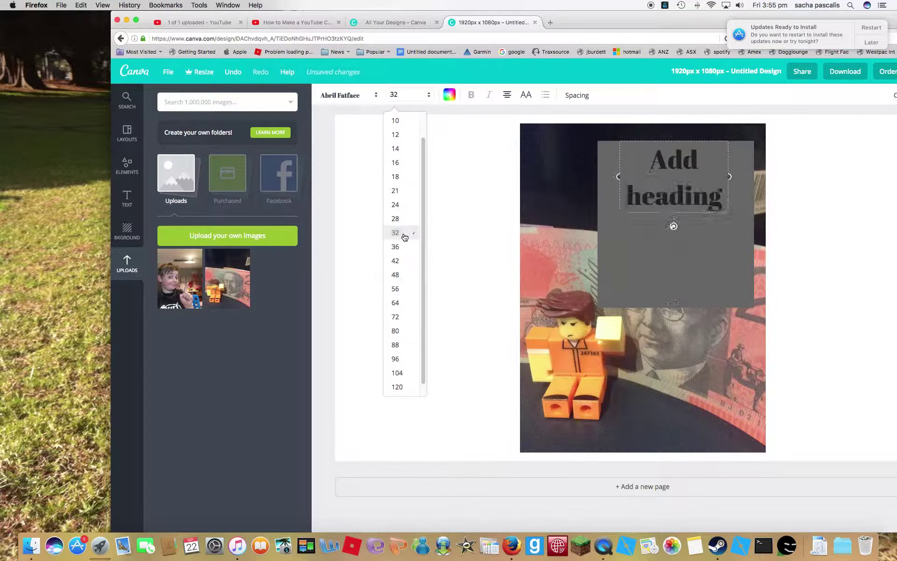
left_click(706, 167)
left_click(726, 206)
key("BackSpace")
key("BackSpace")
key("BackSpace")
key("BackSpace")
key("BackSpace")
key("BackSpace")
key("BackSpace")
key("BackSpace")
key("BackSpace")
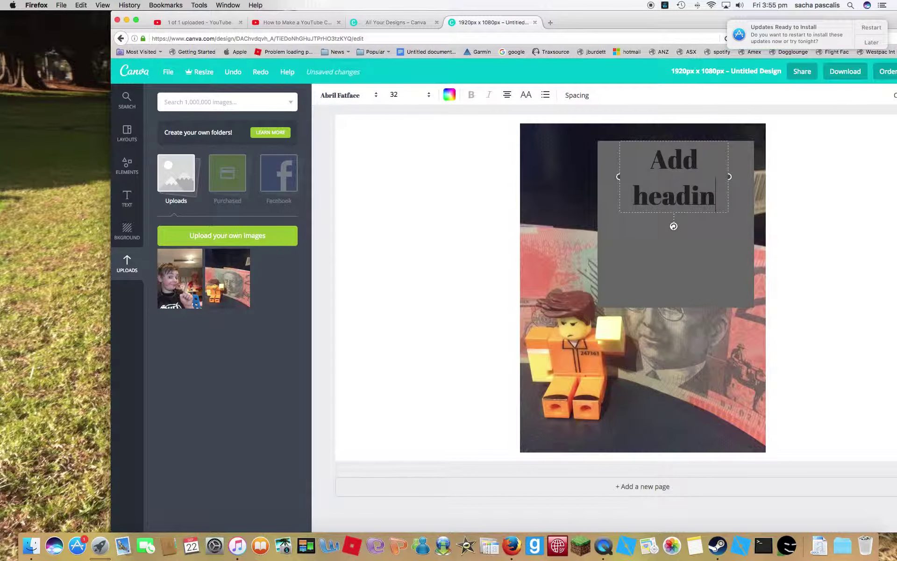
key("BackSpace")
key("BackSpace")
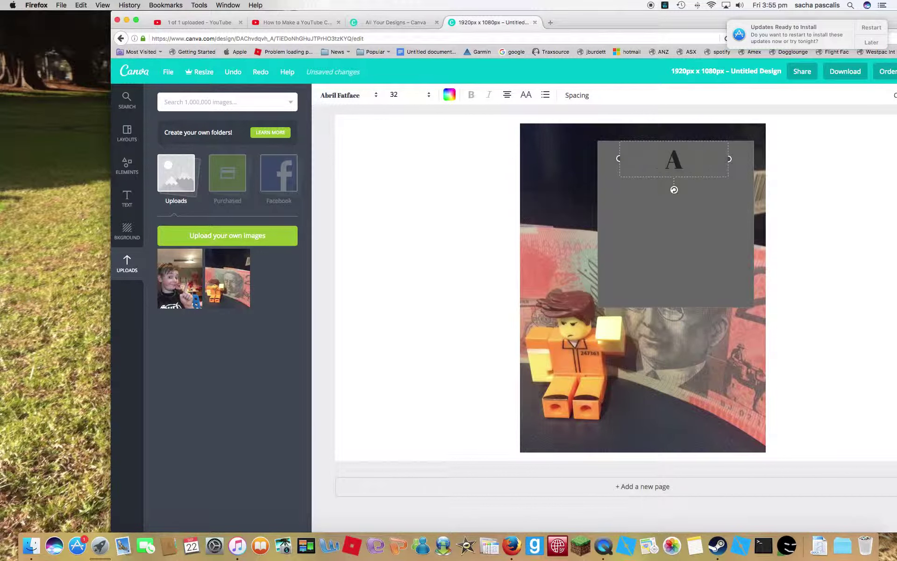
type("How to create a")
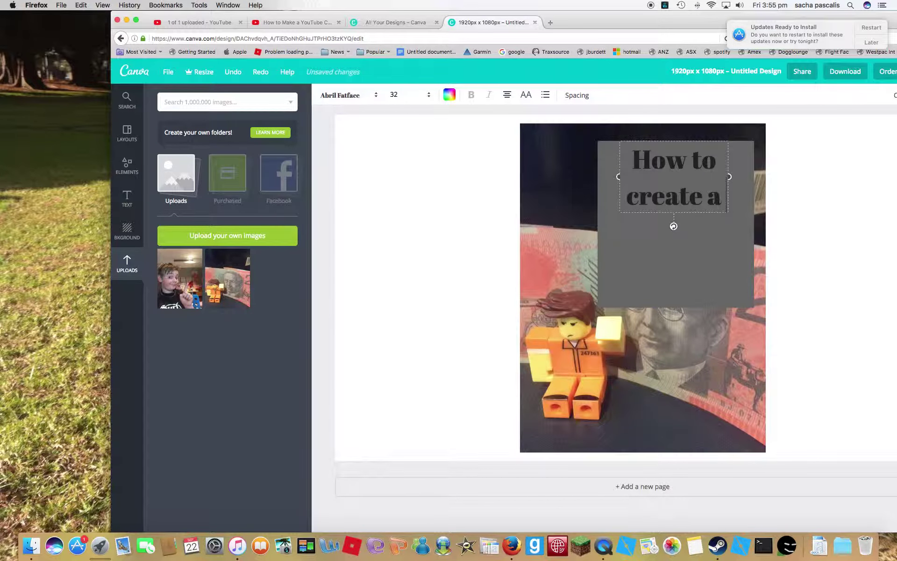
type(" thumbna")
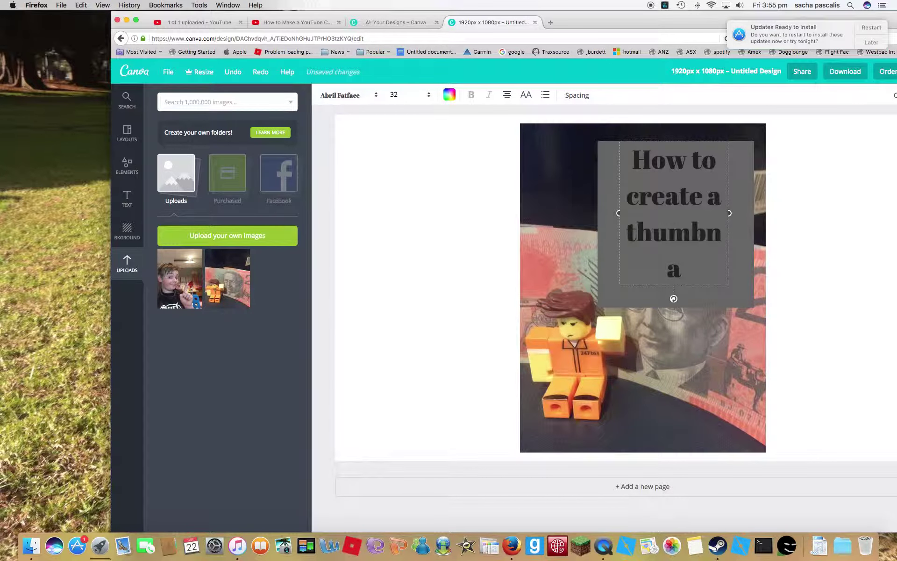
type("il")
key("BackSpace")
key("BackSpace")
key("BackSpace")
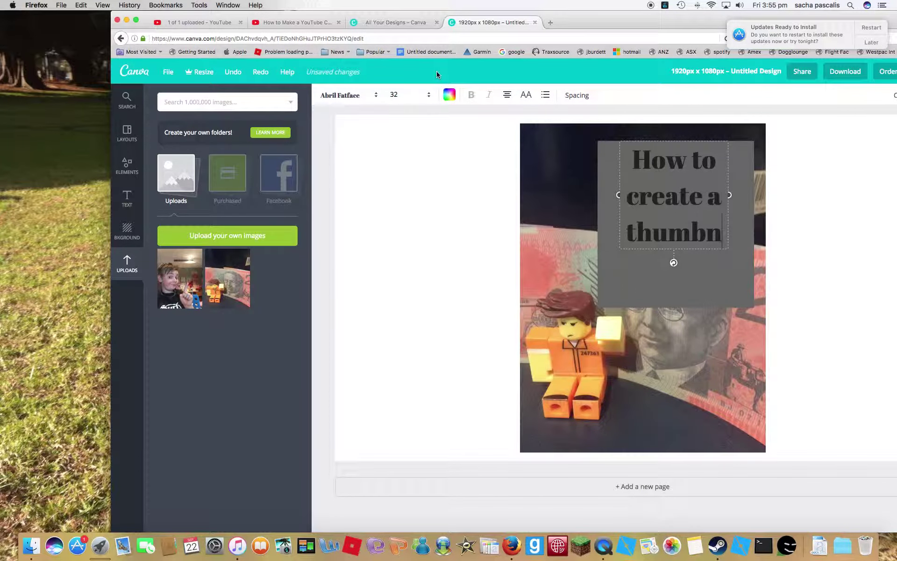
Shrink the heading to size 24 and restore the trailing 'ail'
left_click(418, 97)
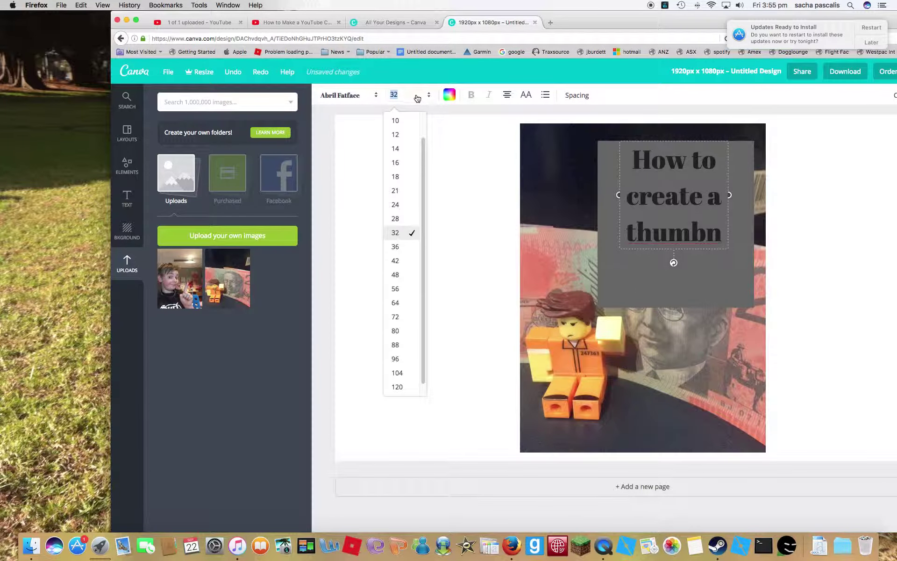
left_click(402, 204)
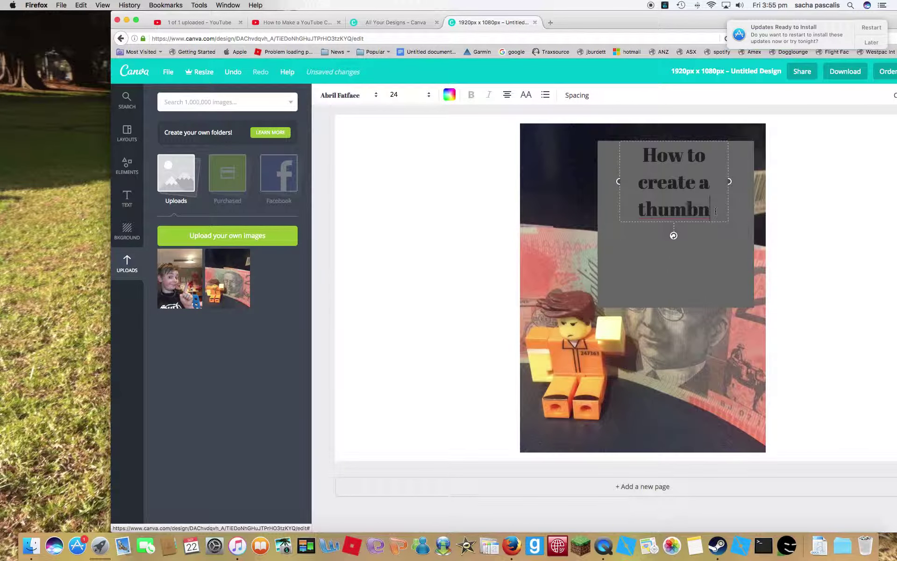
type("ai")
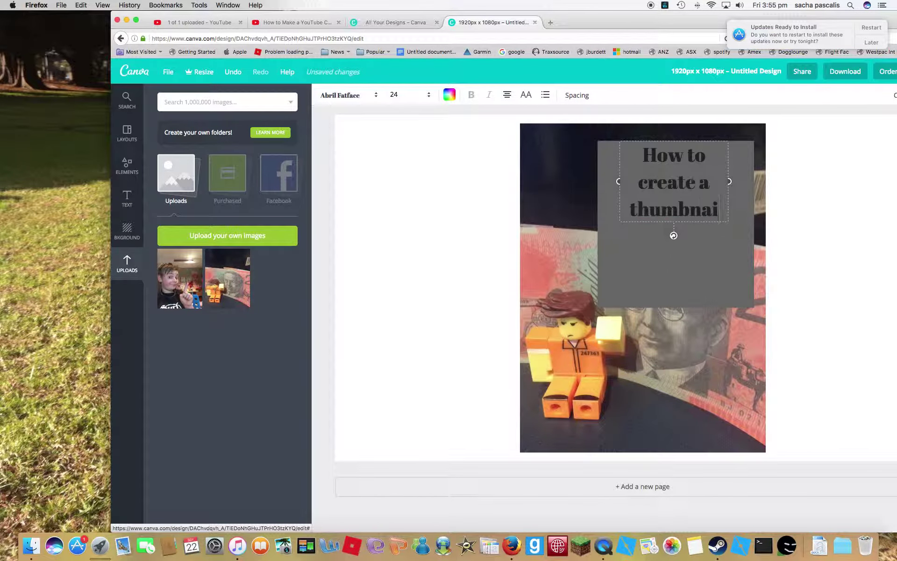
type("l")
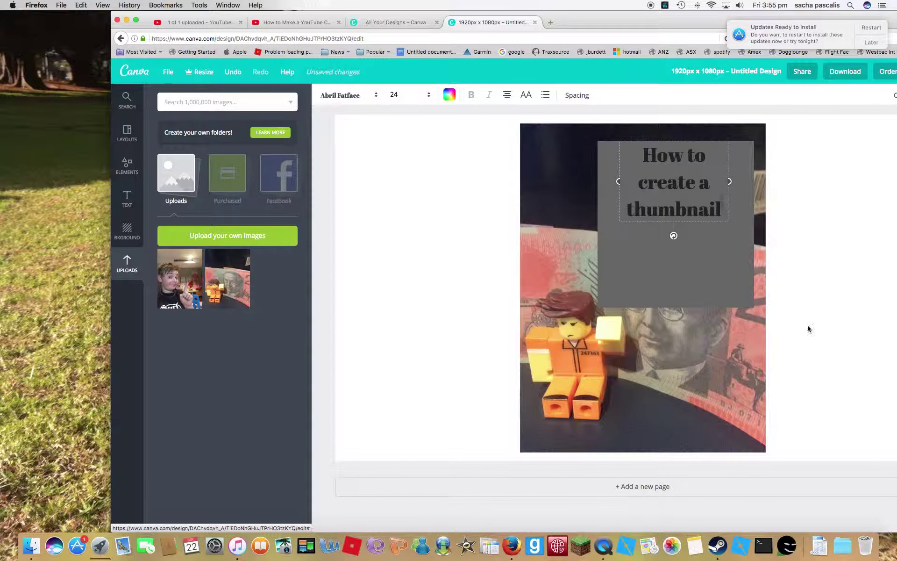
left_click(449, 95)
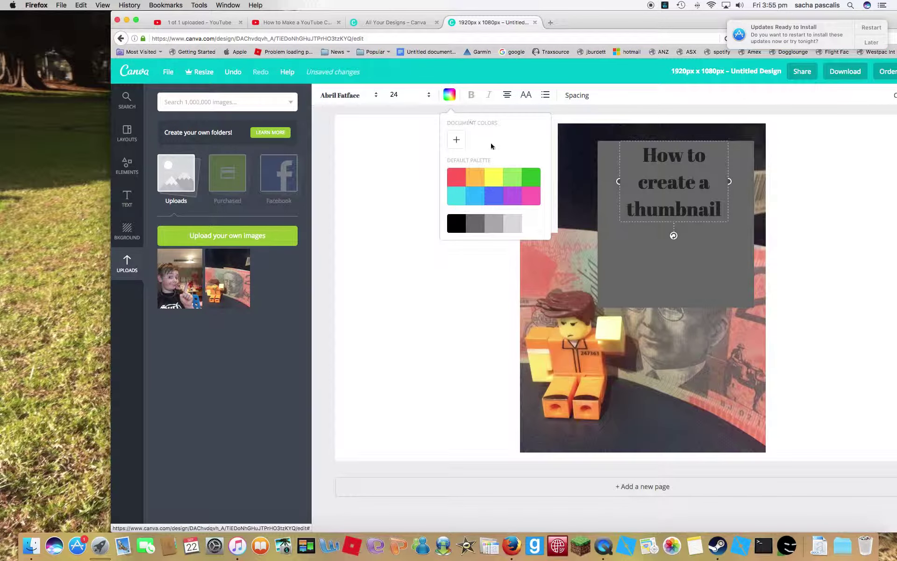
Make the heading red and shorten the grey rectangle from the bottom
left_click(460, 181)
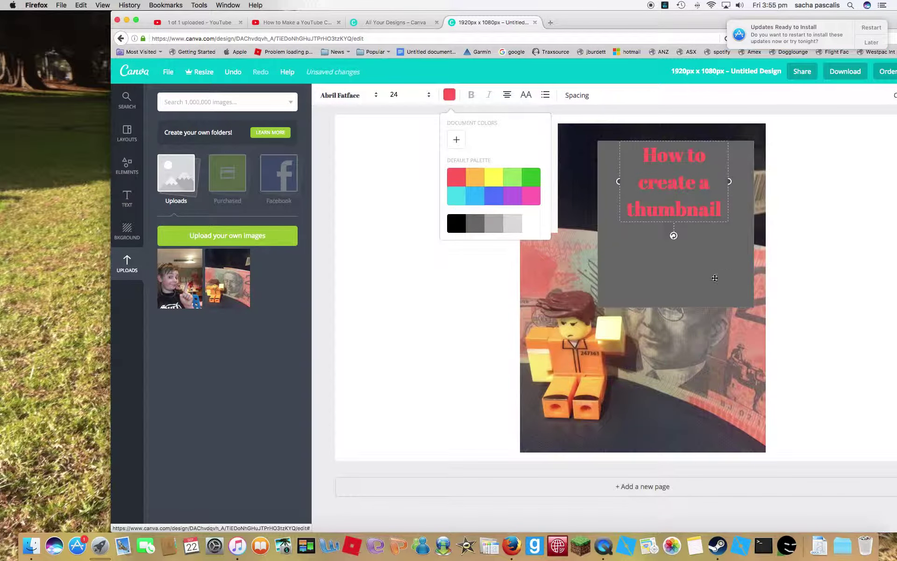
left_click(695, 285)
mouse_move(676, 292)
left_mouse_down()
mouse_move(672, 238)
mouse_move(676, 337)
mouse_move(675, 295)
left_mouse_up()
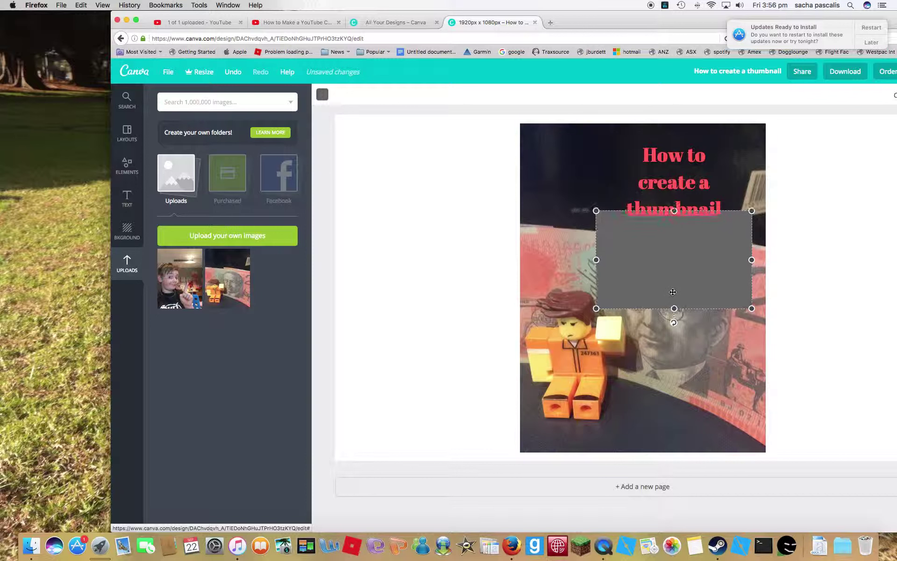
Move the heading down and extend the grey rectangle upward around it
left_click_drag(684, 178, 684, 252)
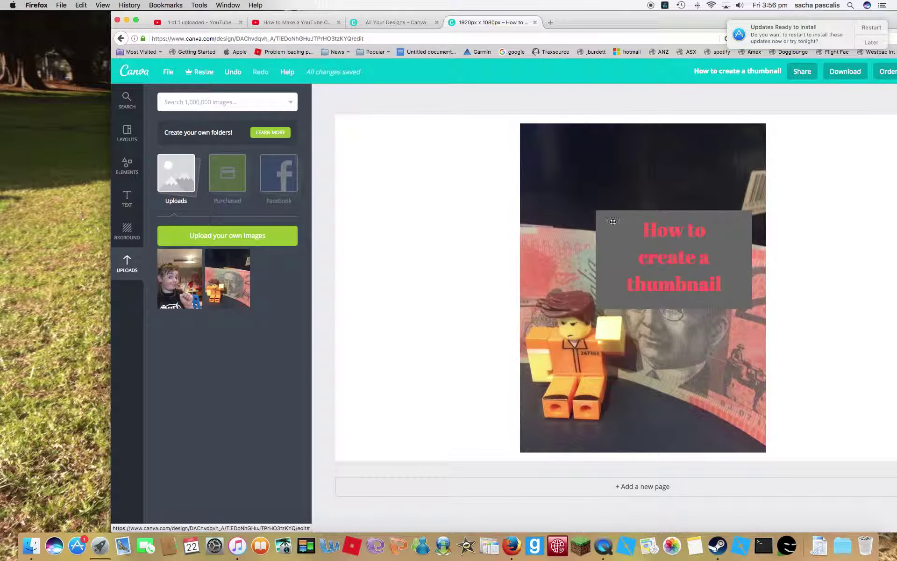
left_click(696, 216)
left_click_drag(675, 210, 675, 192)
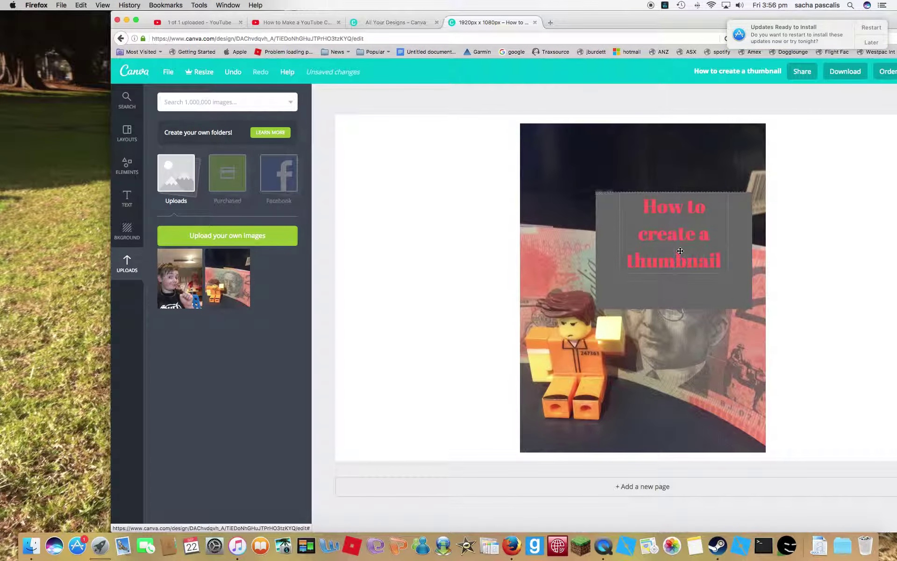